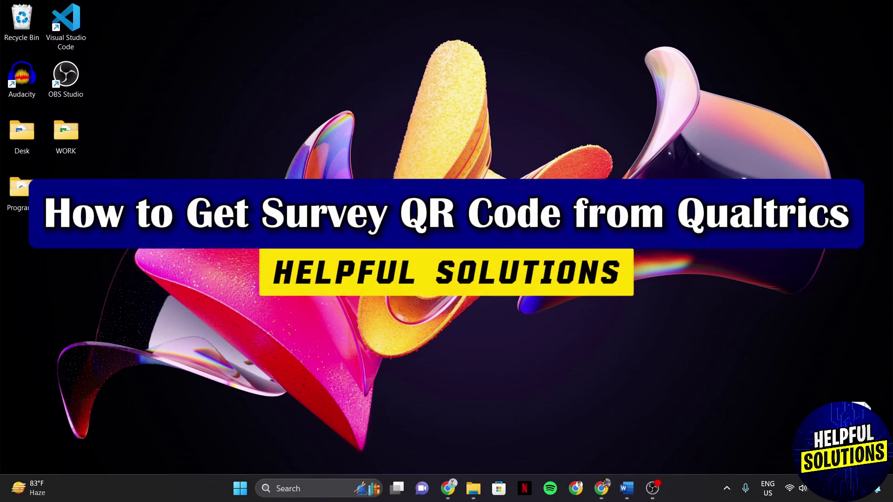
Bring Chrome forward to reach the Student's Profile survey in Qualtrics
left_click(603, 489)
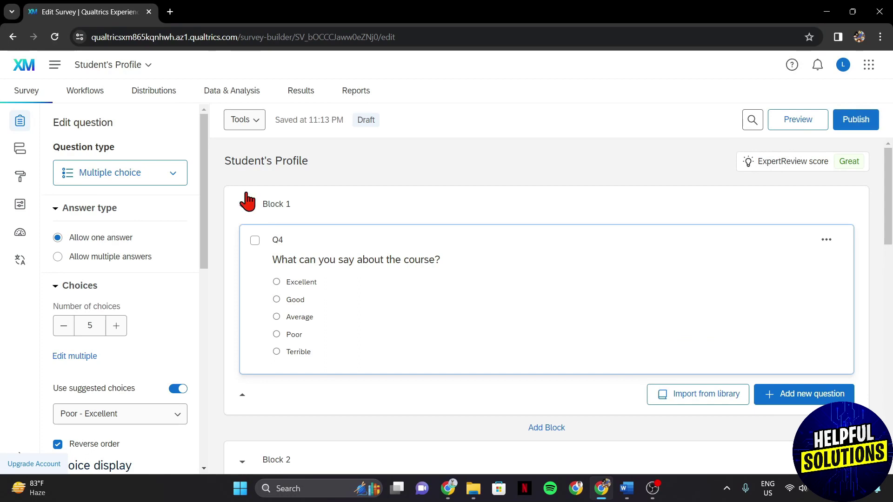
Go to the Distributions section of the Student's Profile survey
mouse_move(154, 91)
left_click(144, 95)
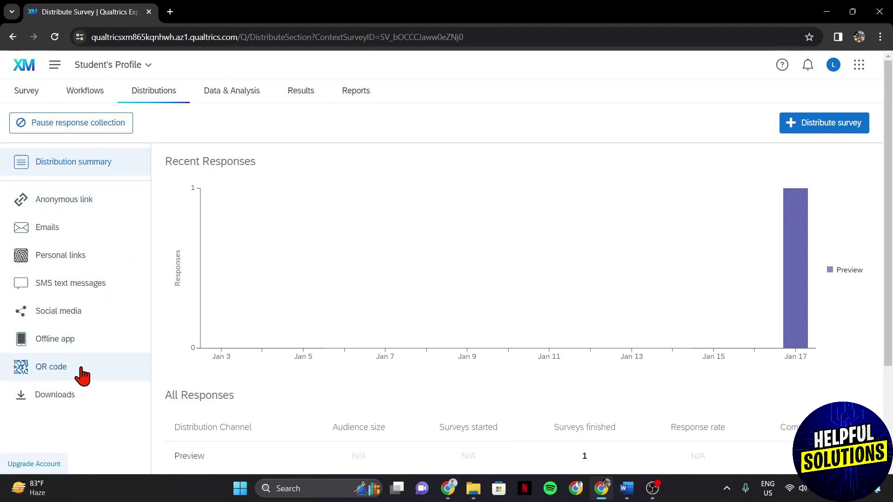
Display the Student's Profile QR code and download it as a PNG
left_click(60, 379)
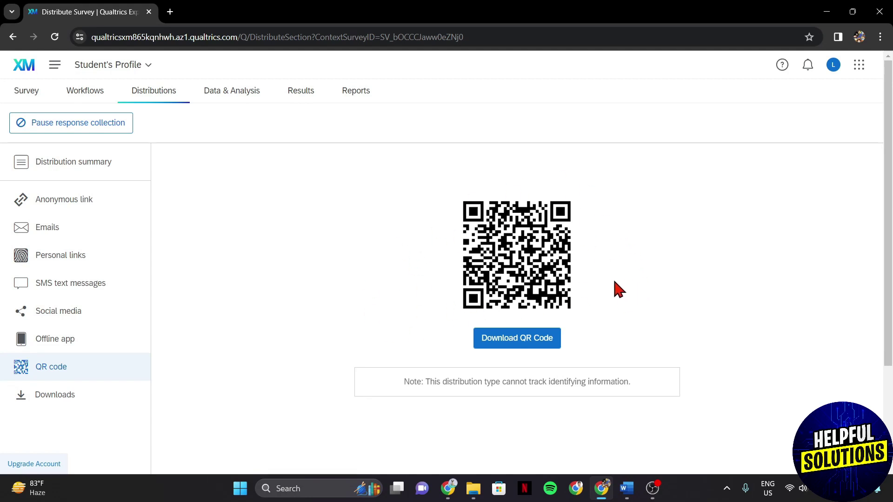
left_click(516, 341)
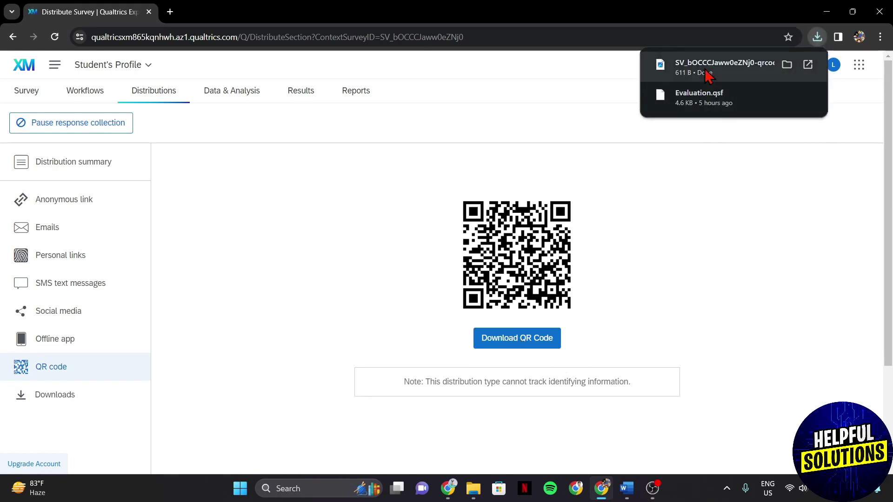
Open the downloaded QR code PNG from Chrome's downloads panel in Photos
left_click(709, 77)
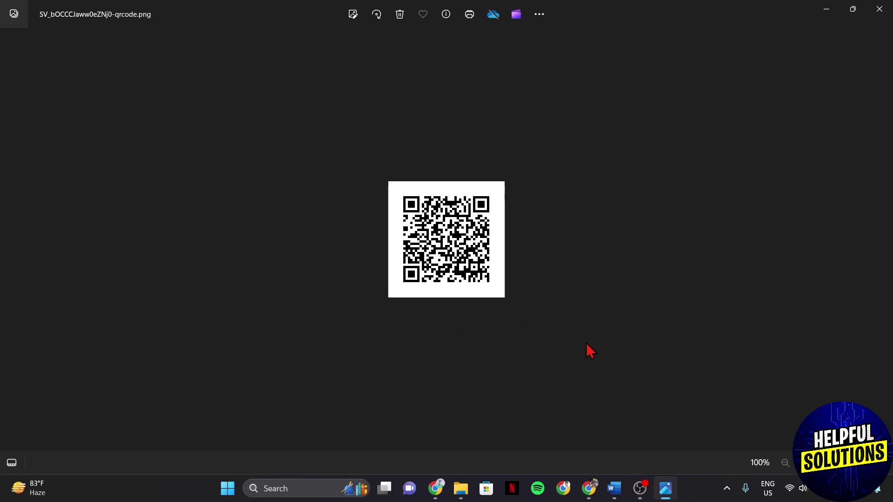
Switch from Photos back to the Qualtrics QR code page in Chrome
left_click(589, 488)
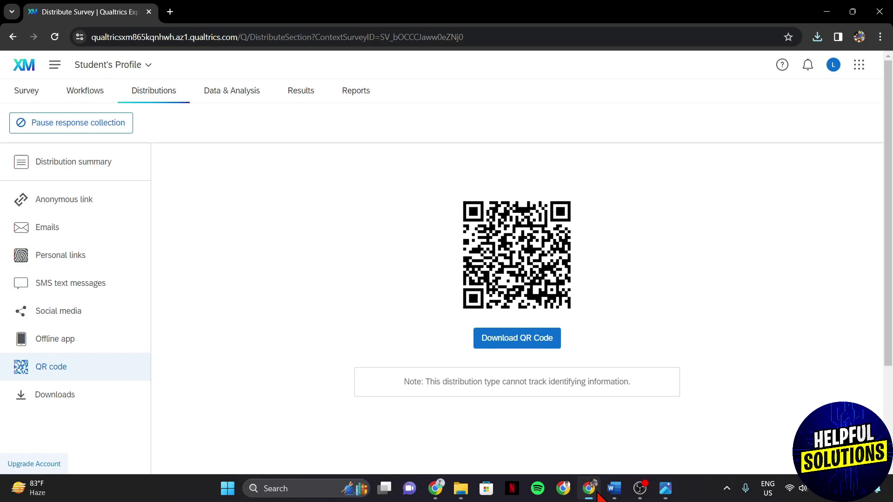